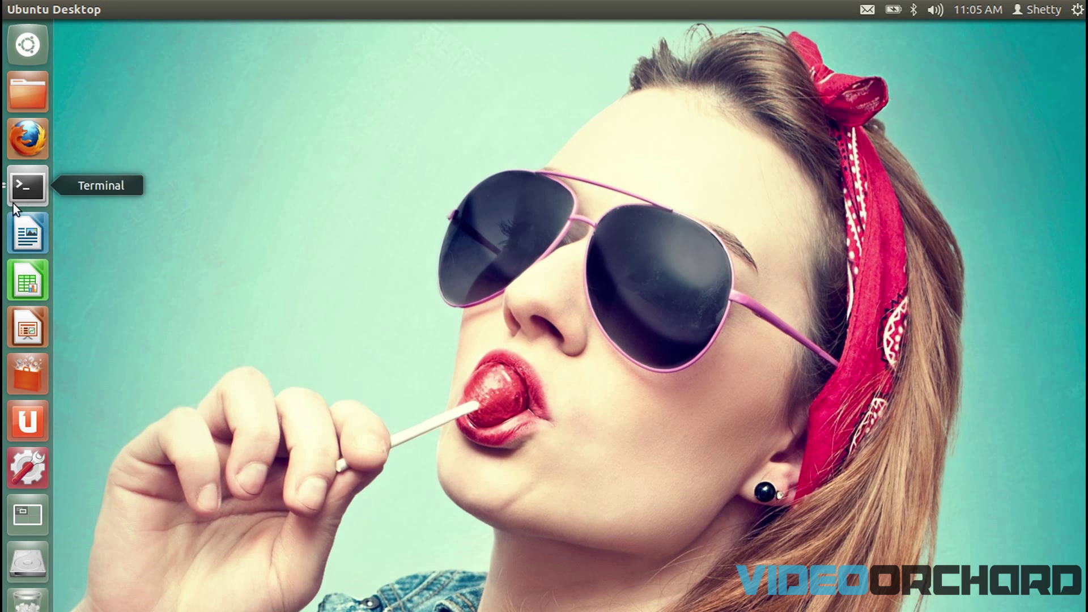
Step: In a new terminal, type the command sudo apt-add-repository ppa:ehoover/compholio
{"action": "left_click", "coordinate": [22, 192]}
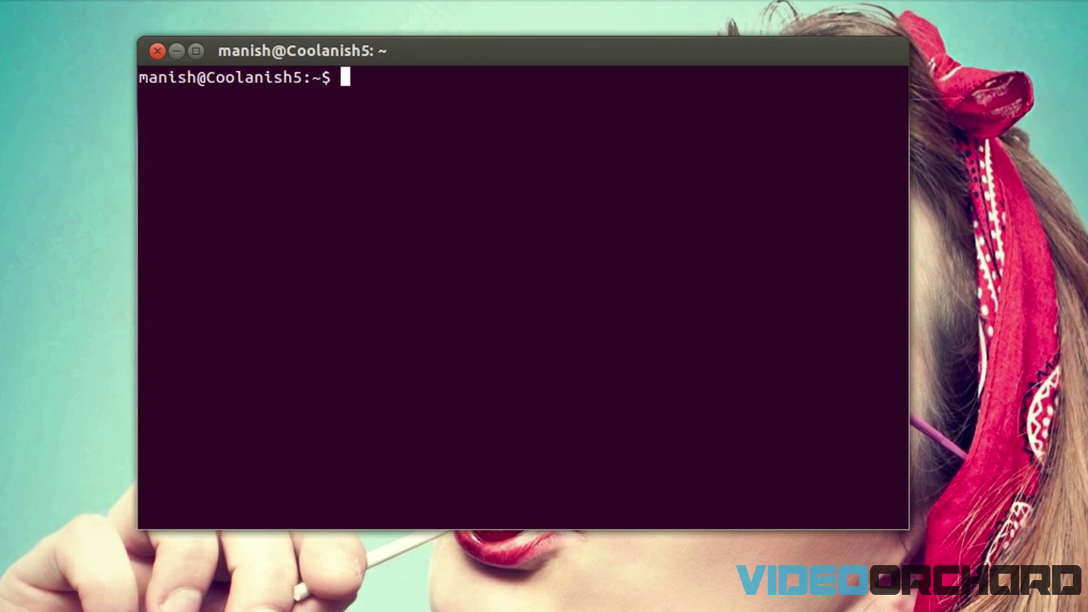
{"action": "type", "text": "sudp"}
{"action": "key", "text": "BackSpace"}
{"action": "key", "text": "BackSpace"}
{"action": "type", "text": "o apt-add-repo"}
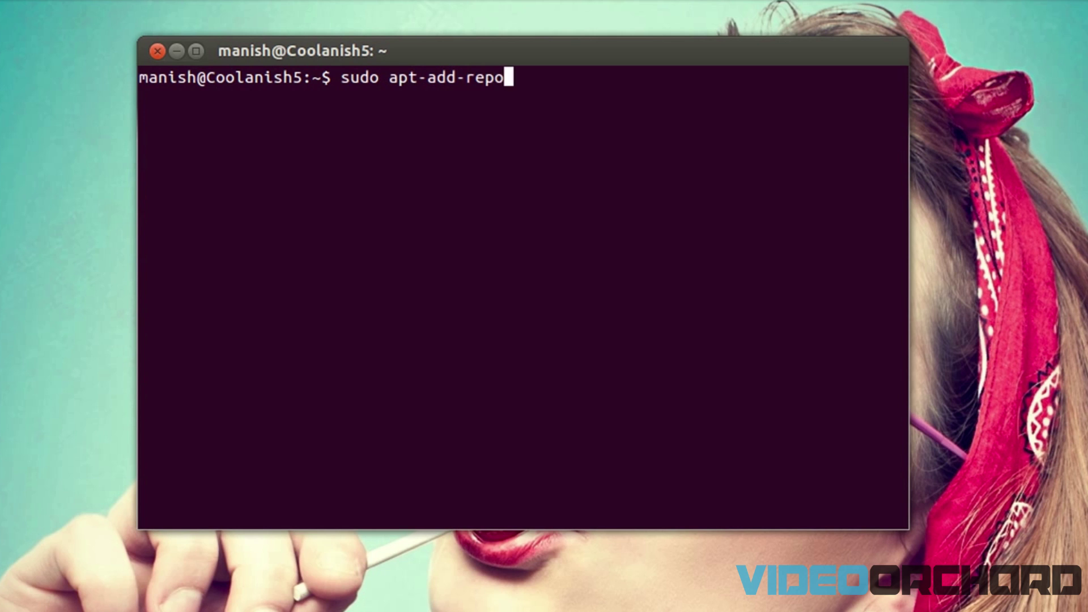
{"action": "key", "text": "BackSpace"}
{"action": "type", "text": "ositoryu"}
{"action": "key", "text": "BackSpace"}
{"action": "key", "text": "BackSpace"}
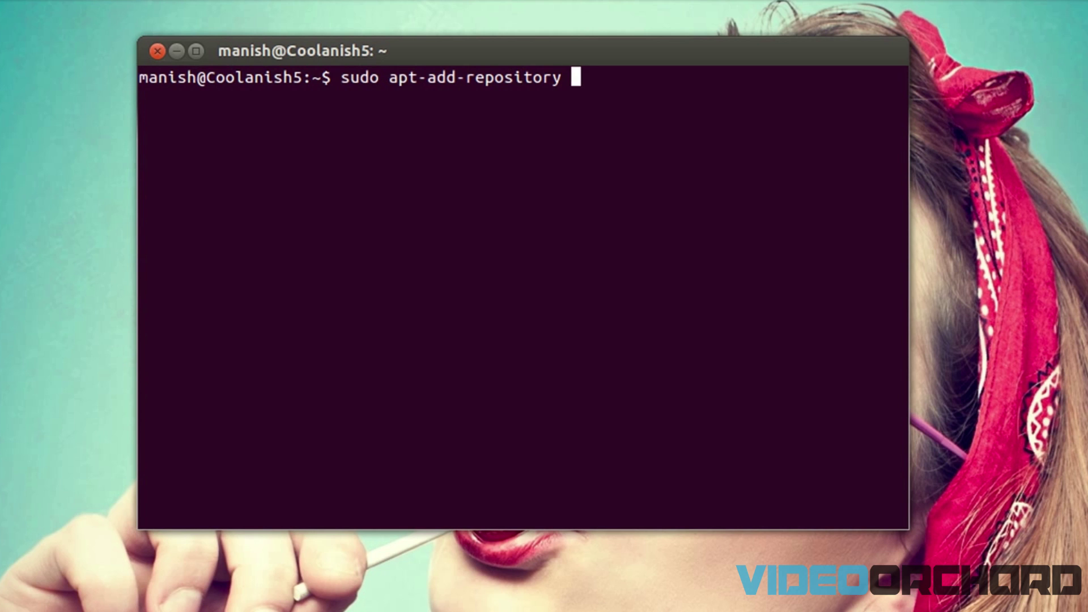
{"action": "type", "text": "ppa:e"}
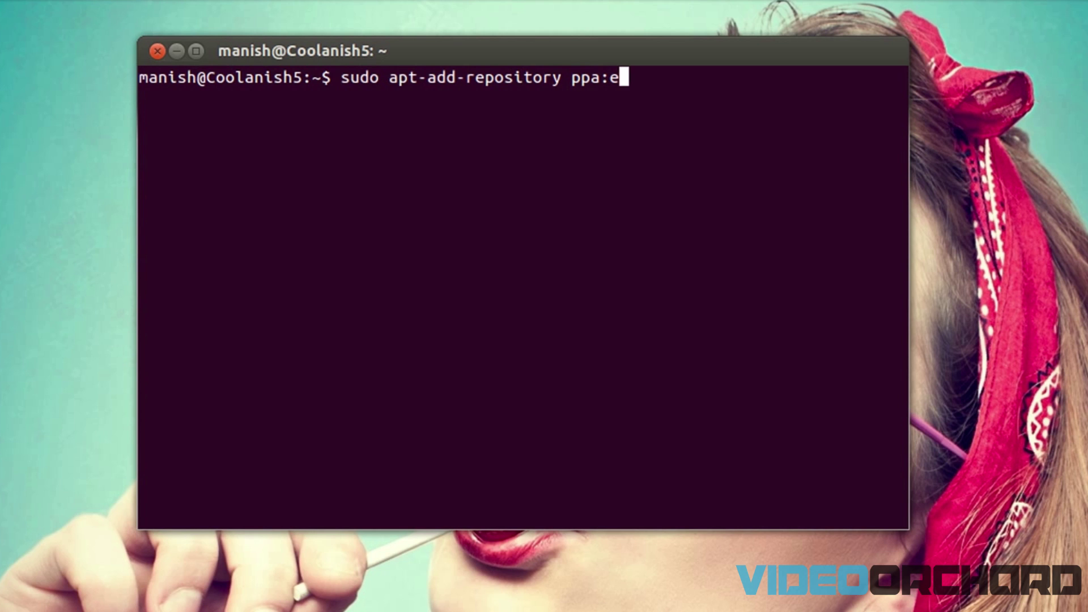
{"action": "type", "text": "hoover/comph"}
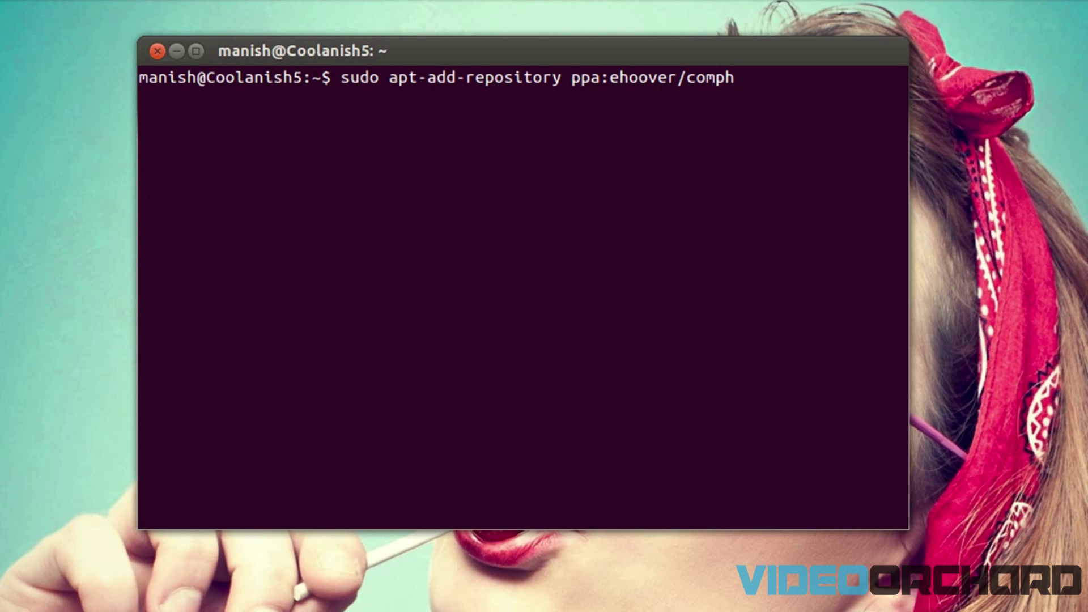
{"action": "type", "text": "olio"}
Step: Run the command, enter the sudo password and confirm adding the PPA
{"action": "left_click_drag", "start_coordinate": [573, 77], "coordinate": [782, 80]}
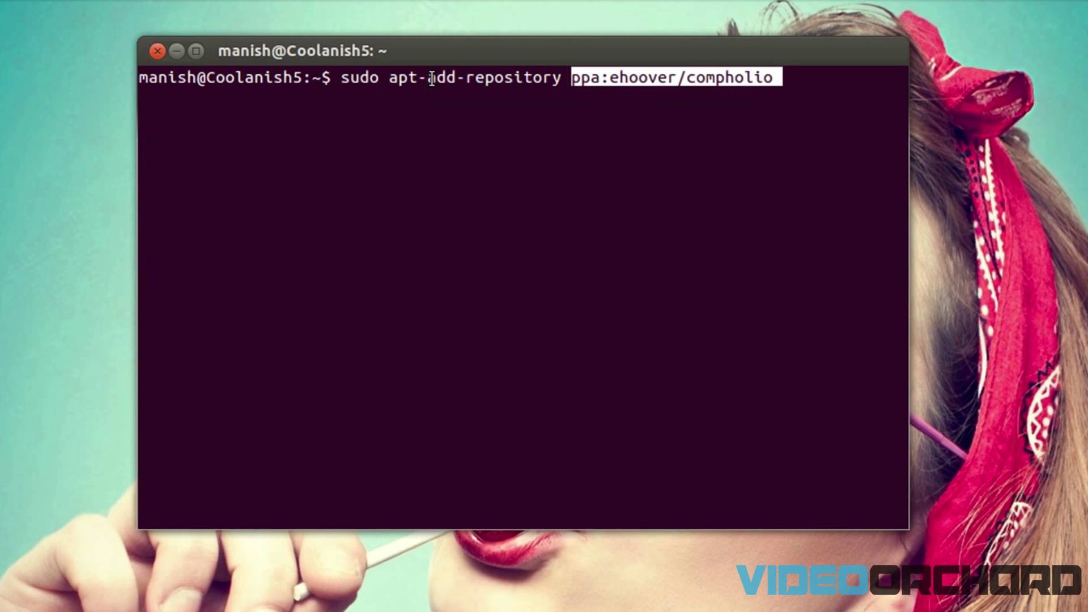
{"action": "left_click_drag", "start_coordinate": [429, 78], "coordinate": [562, 78]}
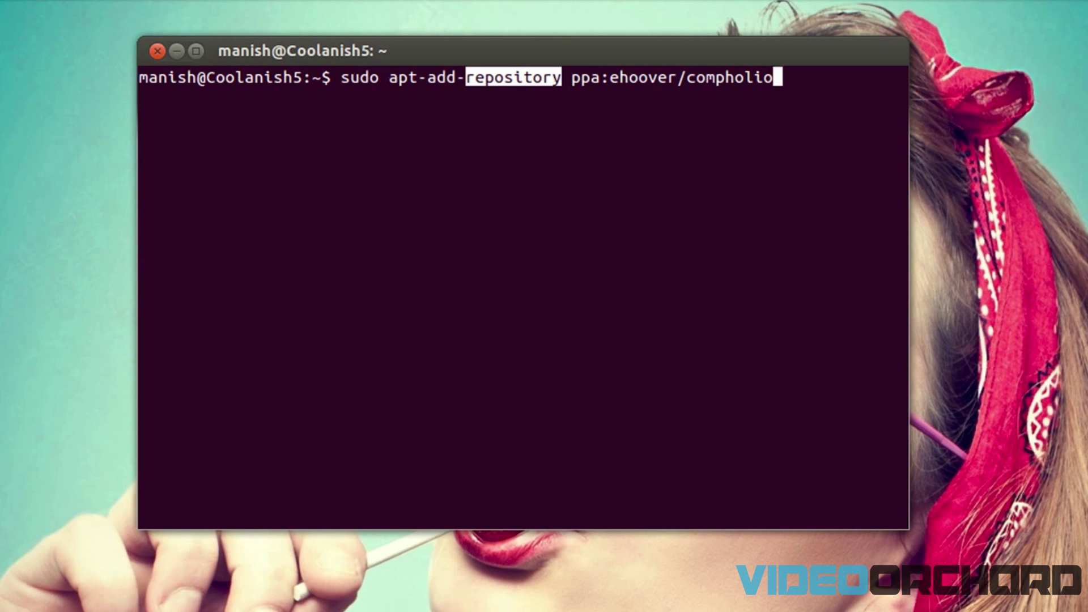
{"action": "left_click", "coordinate": [867, 132]}
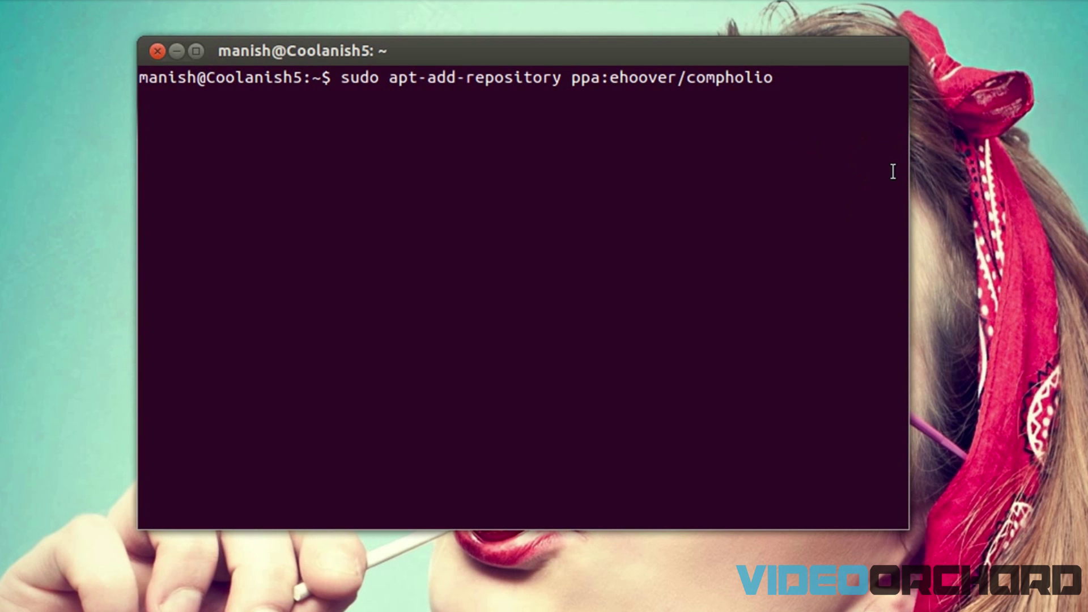
{"action": "key", "text": "Return"}
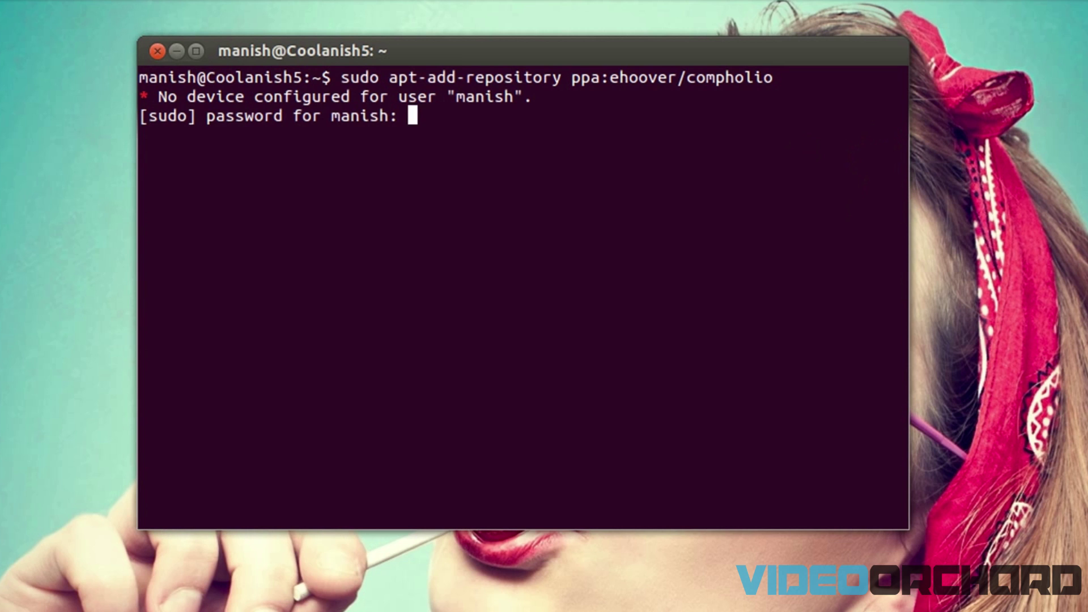
{"action": "key", "text": "Return"}
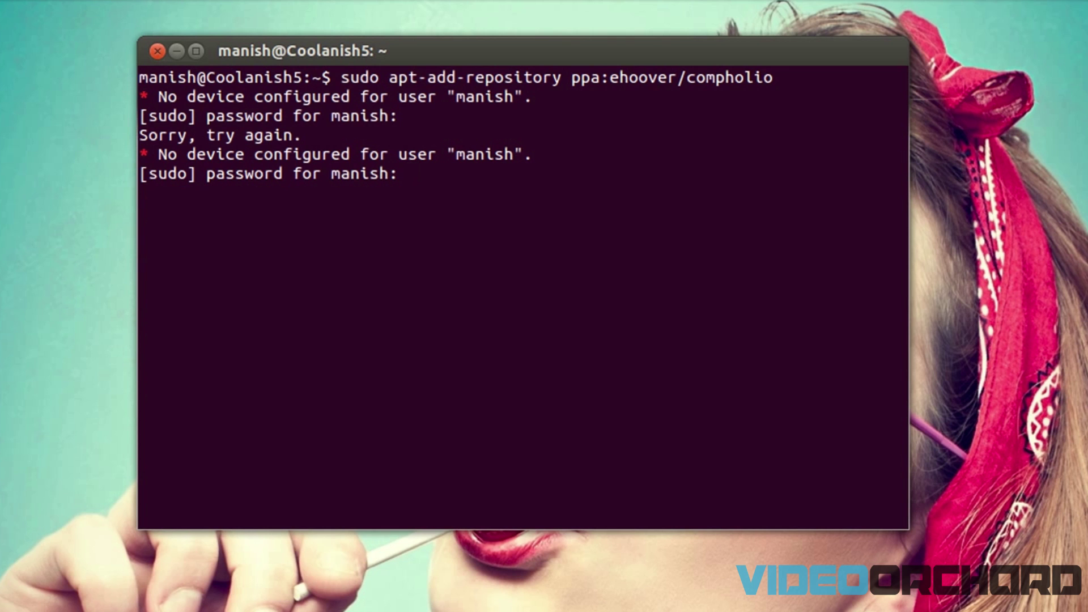
{"action": "key", "text": "Return"}
{"action": "key", "text": "Return"}
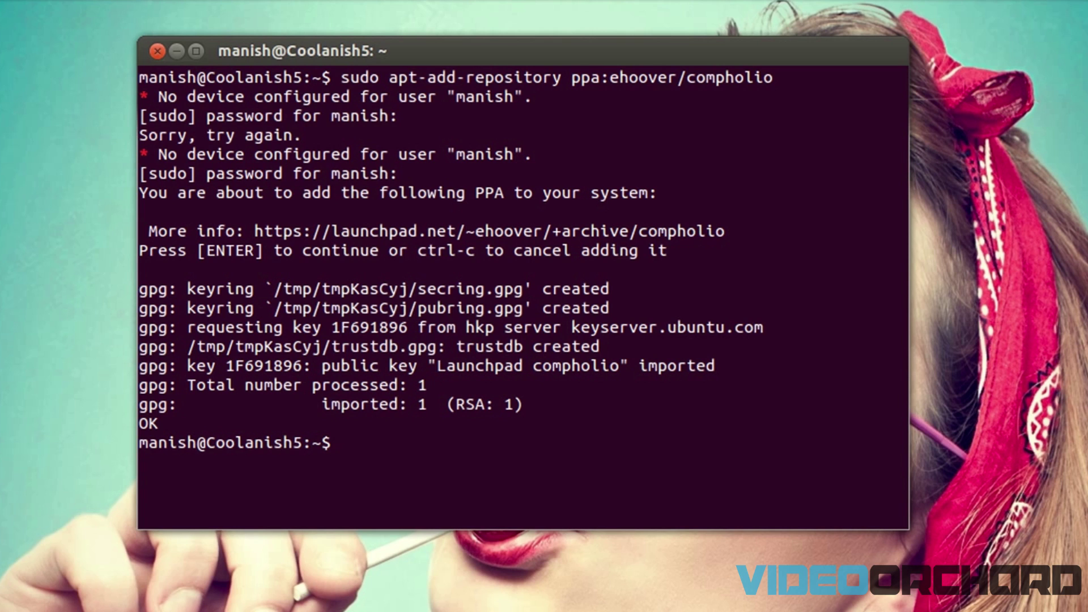
Step: Refresh the package lists with sudo apt-get update
{"action": "type", "text": "su"}
{"action": "type", "text": "do ap"}
{"action": "key", "text": "BackSpace"}
{"action": "type", "text": "o a"}
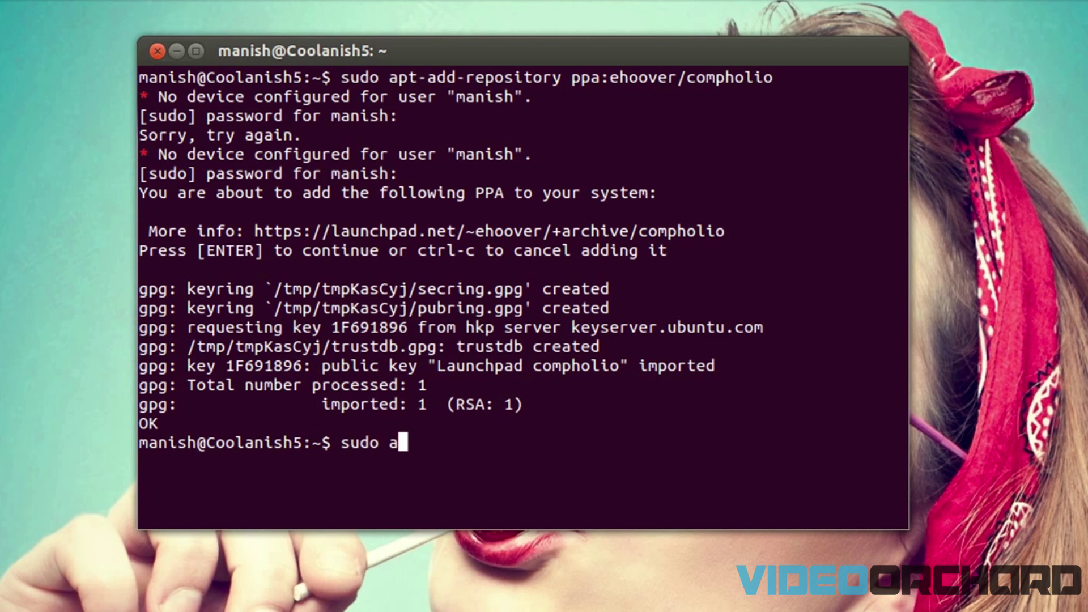
{"action": "type", "text": "pt-get update"}
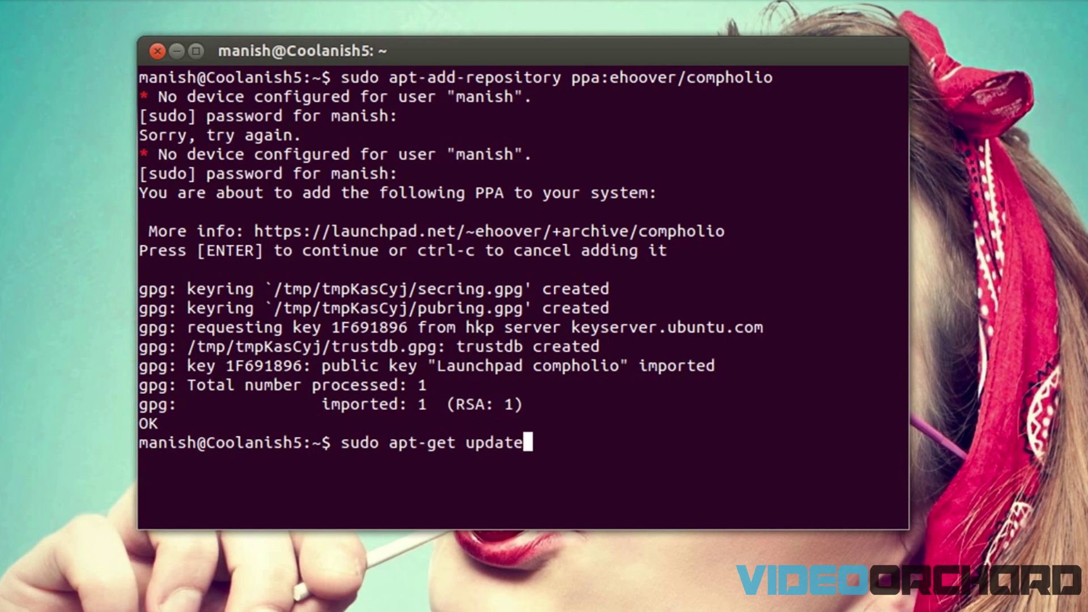
{"action": "key", "text": "Return"}
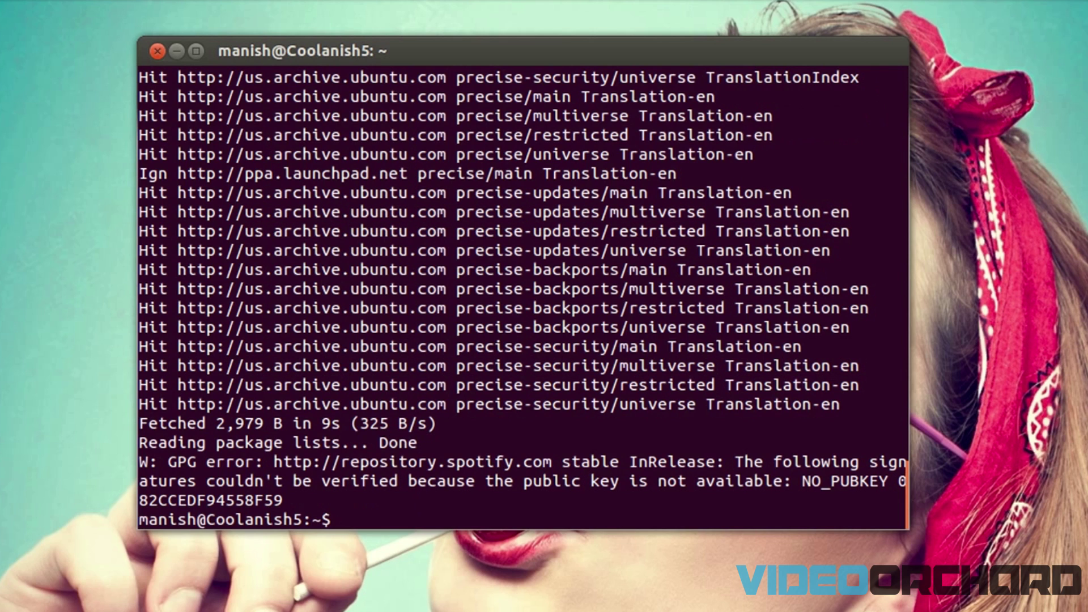
Step: Install the netflix-desktop package with sudo apt-get install netflix-desktop
{"action": "type", "text": "sudo apt"}
{"action": "key", "text": "BackSpace"}
{"action": "key", "text": "BackSpace"}
{"action": "key", "text": "BackSpace"}
{"action": "type", "text": "apt-get"}
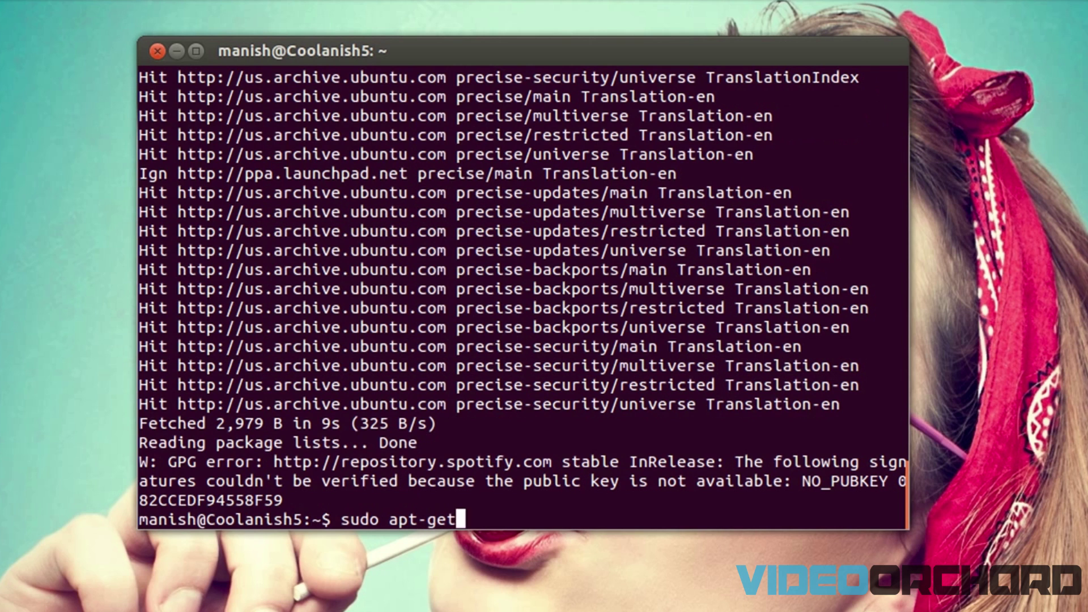
{"action": "type", "text": " install n"}
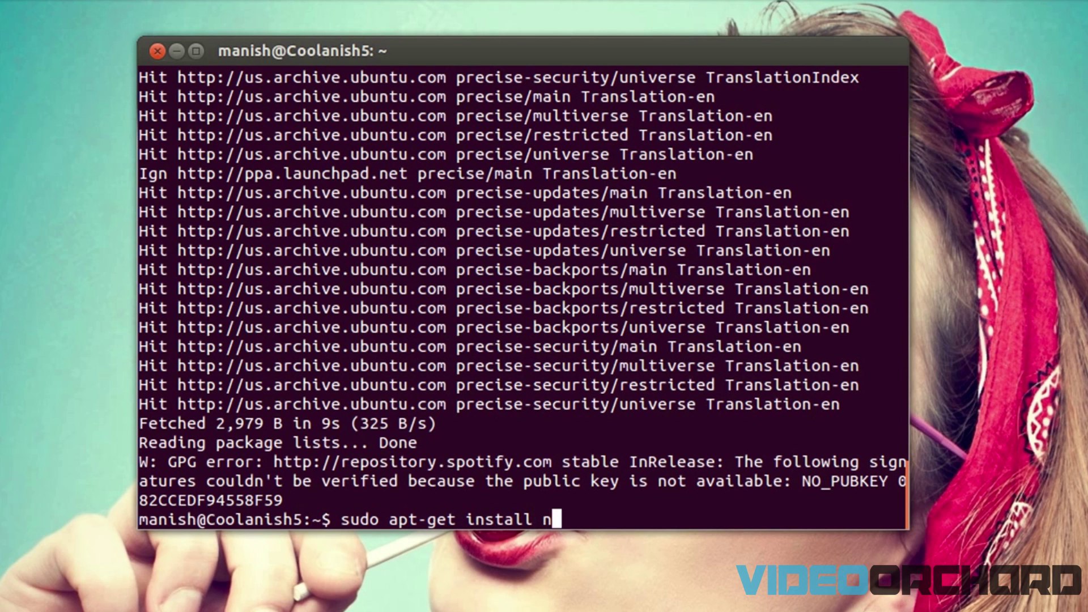
{"action": "type", "text": "etflix-dsek"}
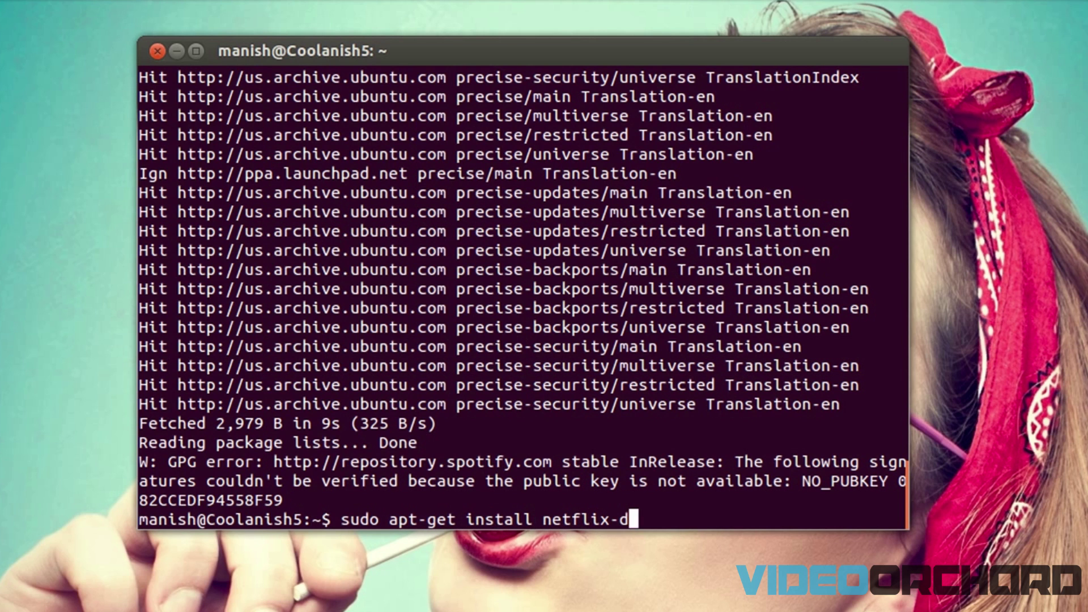
{"action": "key", "text": "BackSpace"}
{"action": "key", "text": "BackSpace"}
{"action": "key", "text": "BackSpace"}
{"action": "type", "text": "esktop"}
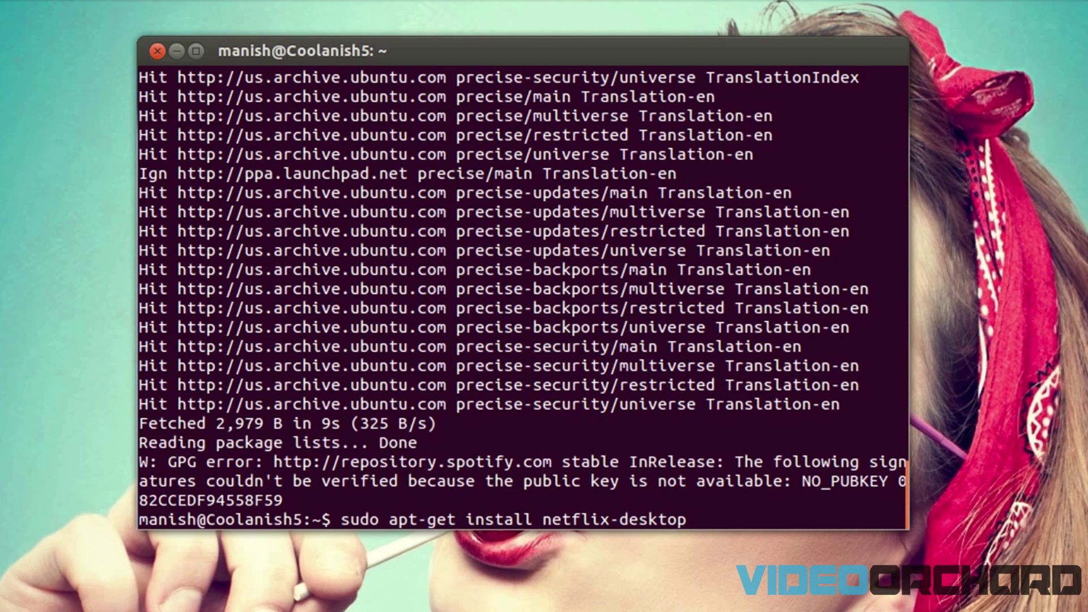
{"action": "key", "text": "Return"}
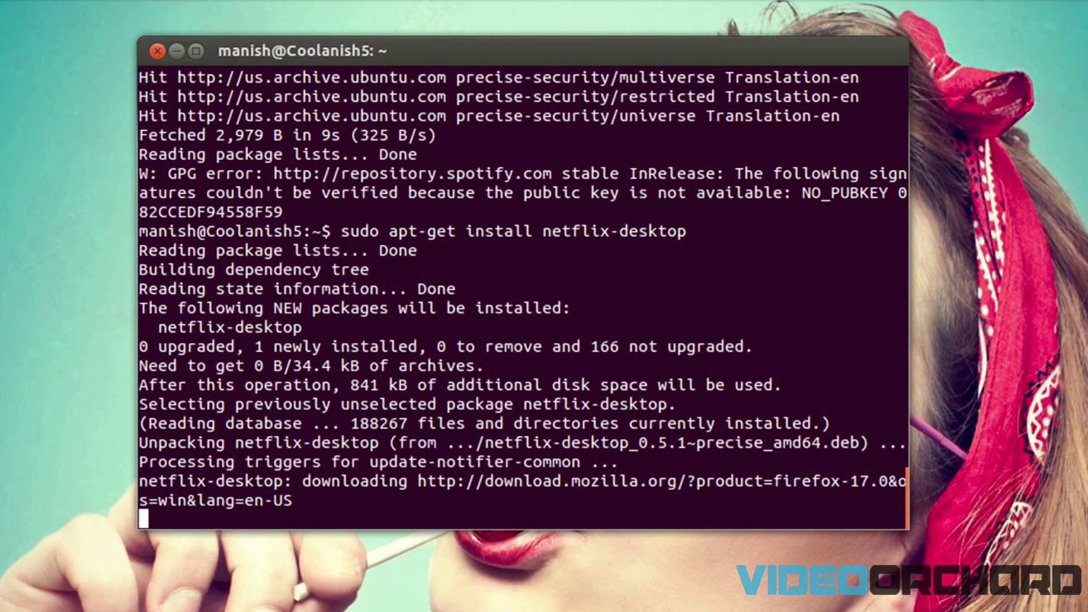
{"action": "key", "text": "Down"}
{"action": "key", "text": "Escape"}
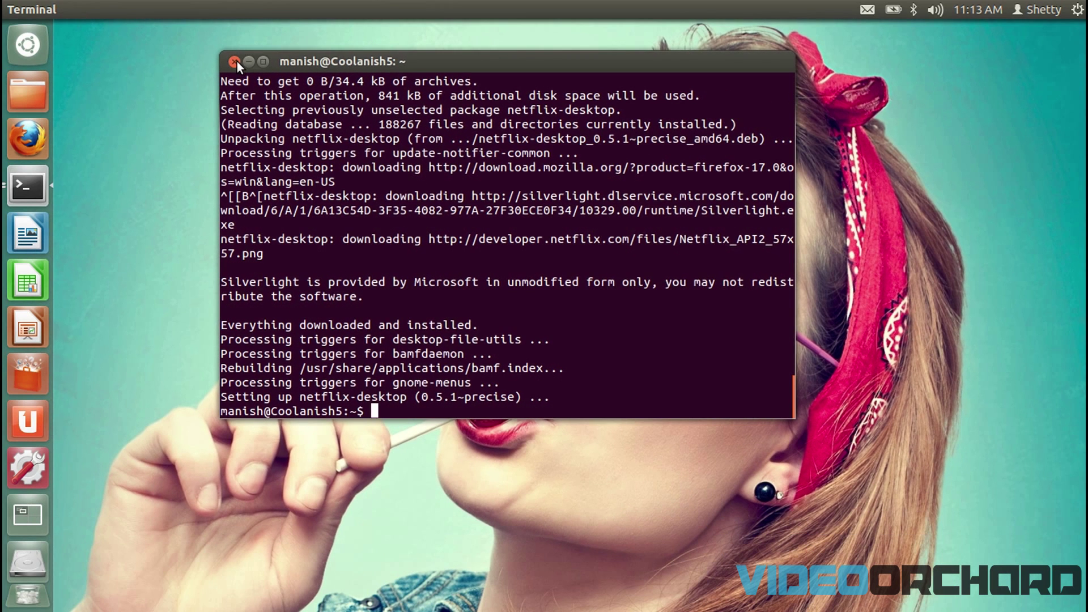
Step: Minimise the terminal and launch Netflix Desktop from a Dash search for 'netflix'
{"action": "left_click", "coordinate": [176, 51]}
{"action": "left_click", "coordinate": [14, 44]}
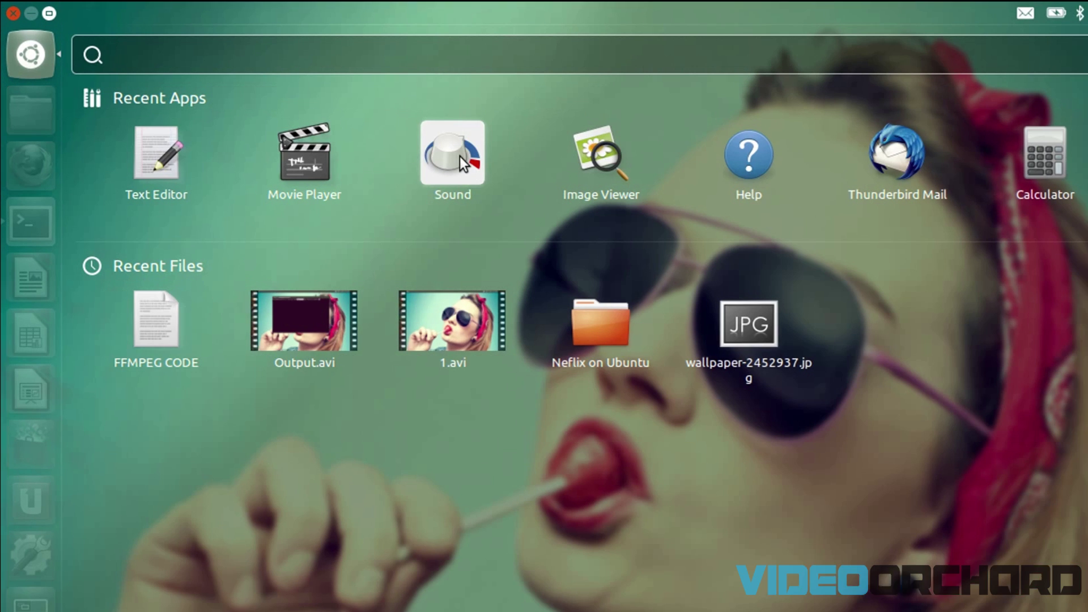
{"action": "type", "text": "netflci"}
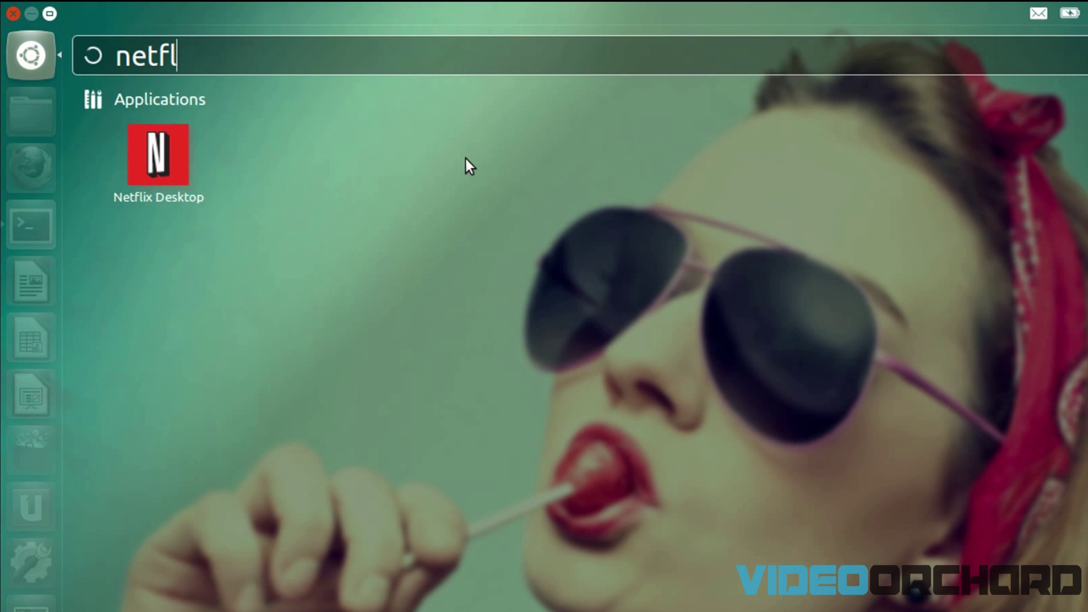
{"action": "key", "text": "BackSpace"}
{"action": "key", "text": "BackSpace"}
{"action": "type", "text": "x"}
{"action": "key", "text": "BackSpace"}
{"action": "type", "text": "ix"}
{"action": "left_click", "coordinate": [157, 153]}
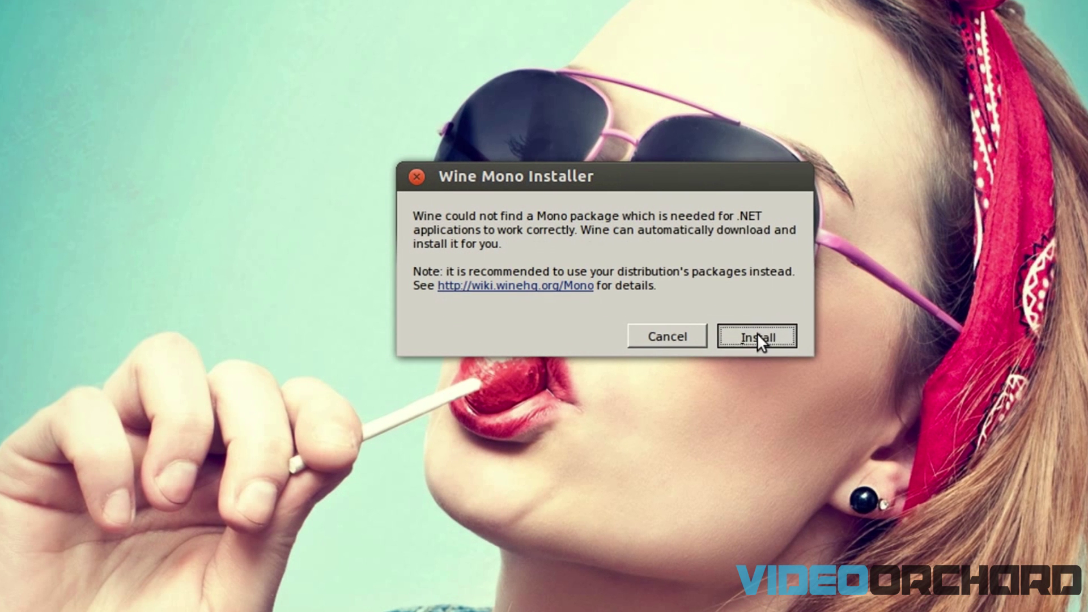
Step: Install the Wine Mono and Wine Gecko packages when their installers prompt
{"action": "left_click", "coordinate": [684, 367]}
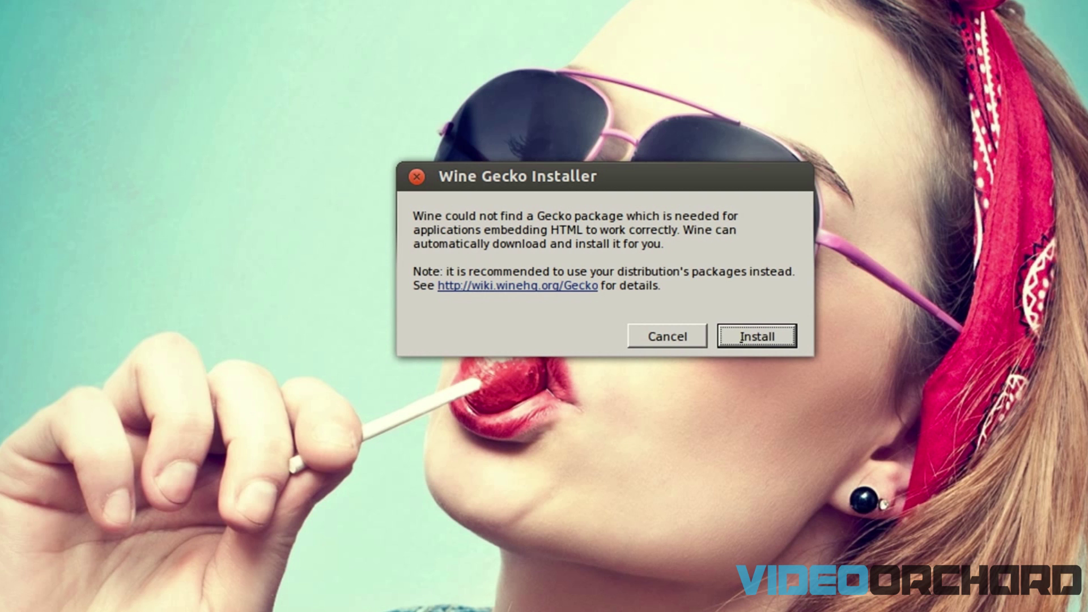
{"action": "left_click", "coordinate": [767, 343]}
{"action": "left_click_drag", "start_coordinate": [597, 178], "coordinate": [570, 140]}
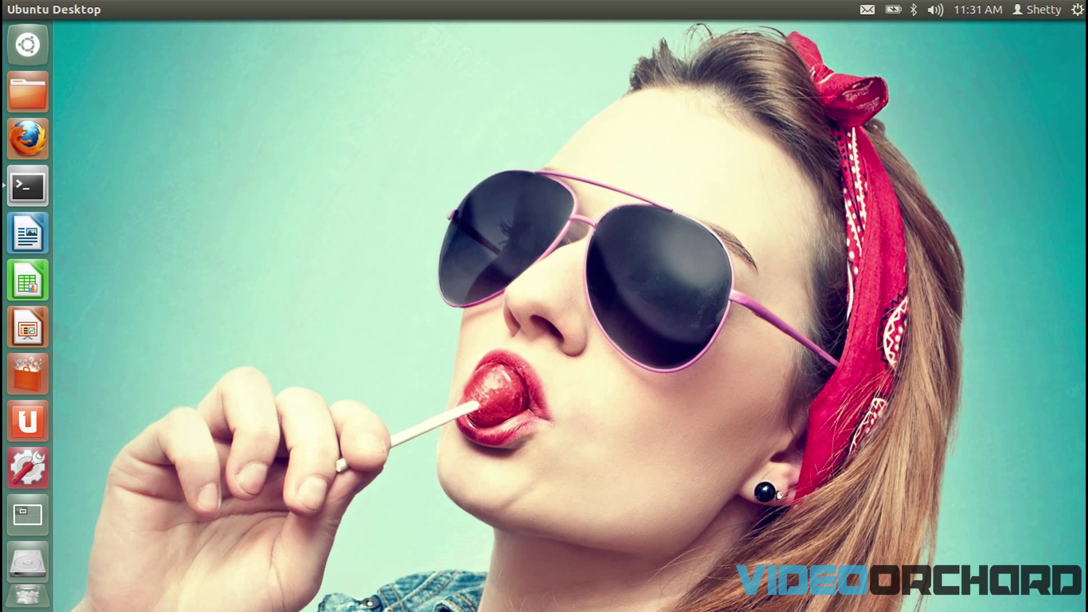
Step: Relaunch Netflix Desktop from a Dash search for 'netflix'
{"action": "left_click", "coordinate": [29, 56]}
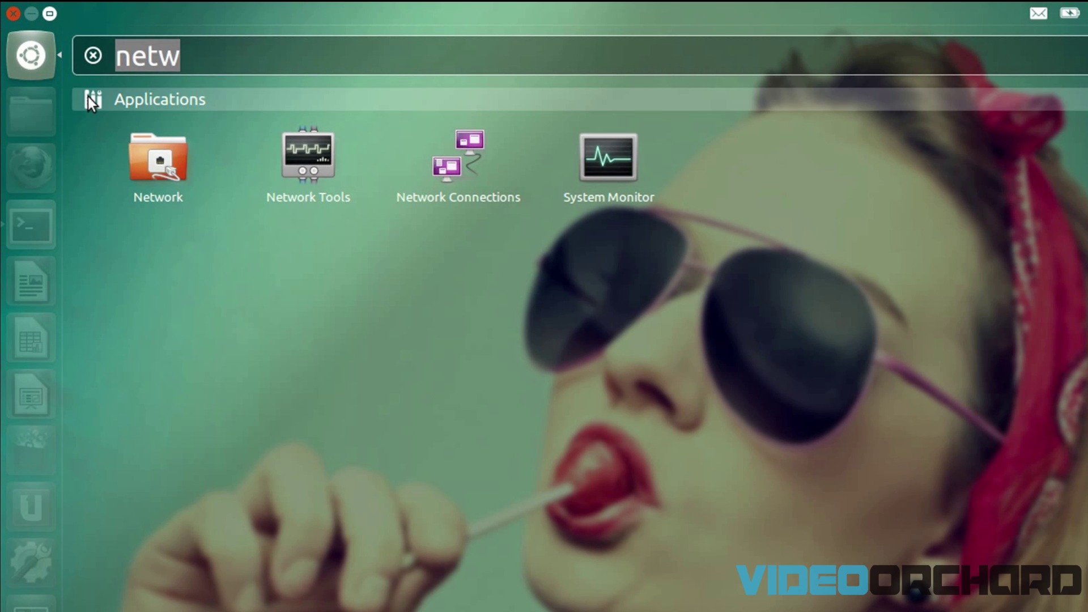
{"action": "key", "text": "BackSpace"}
{"action": "type", "text": "netfli"}
{"action": "key", "text": "BackSpace"}
{"action": "key", "text": "BackSpace"}
{"action": "key", "text": "BackSpace"}
{"action": "key", "text": "BackSpace"}
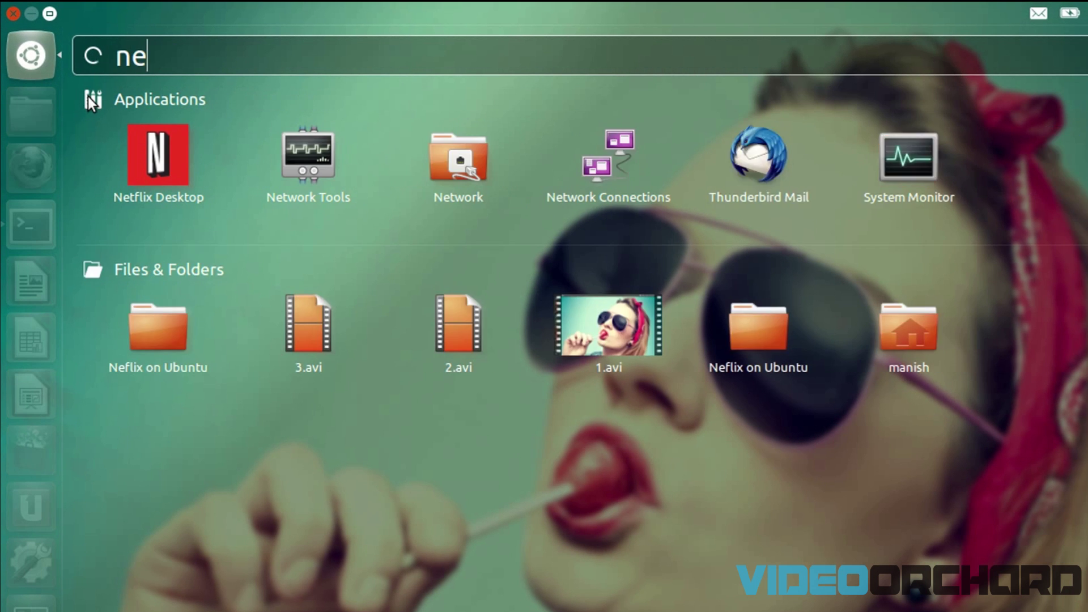
{"action": "type", "text": "tflix"}
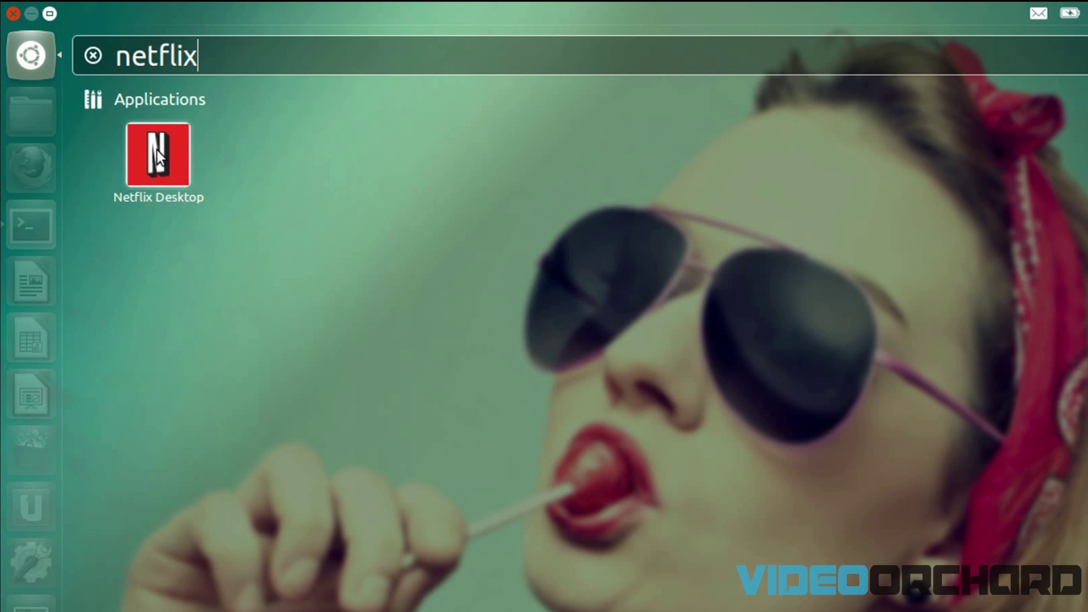
{"action": "left_click", "coordinate": [157, 151]}
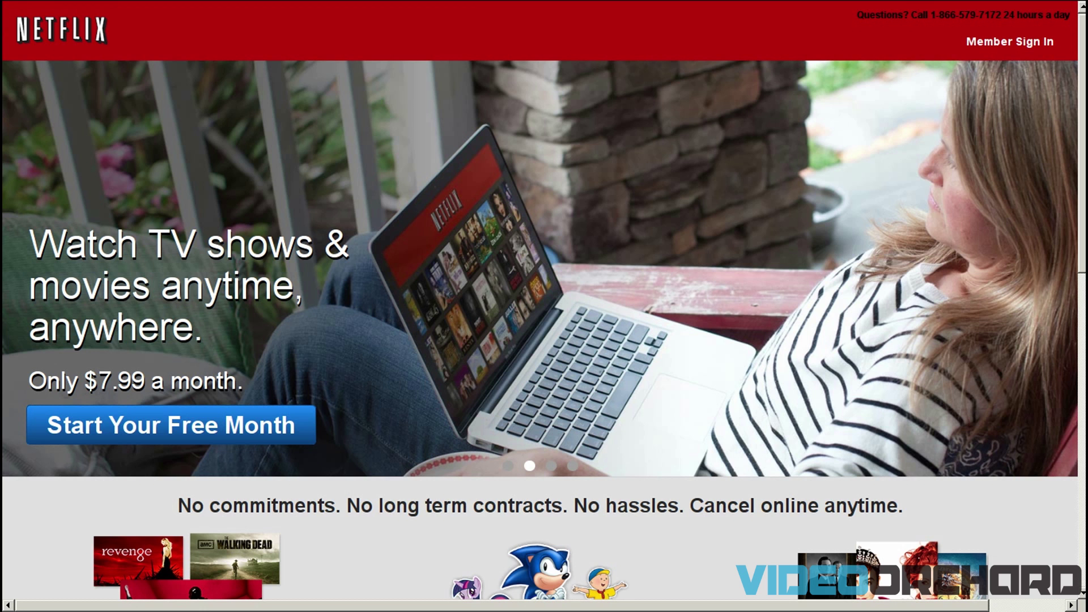
Step: Sign in with the member's e-mail and password, then scroll through the home page rows
{"action": "left_click", "coordinate": [1010, 41]}
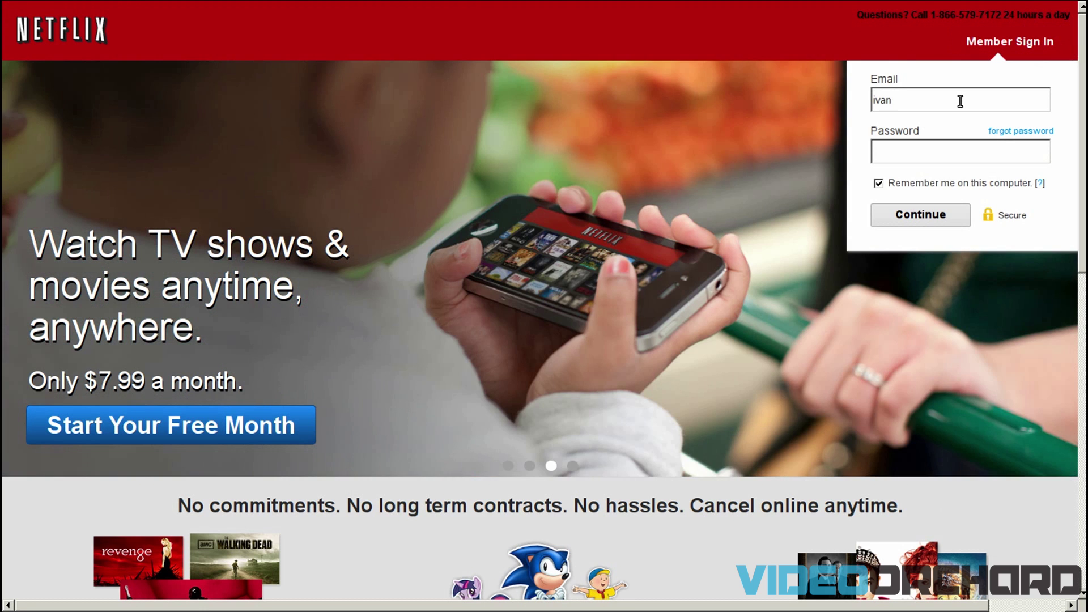
{"action": "key", "text": "Tab"}
{"action": "type", "text": "••••••••••"}
{"action": "left_click", "coordinate": [936, 217]}
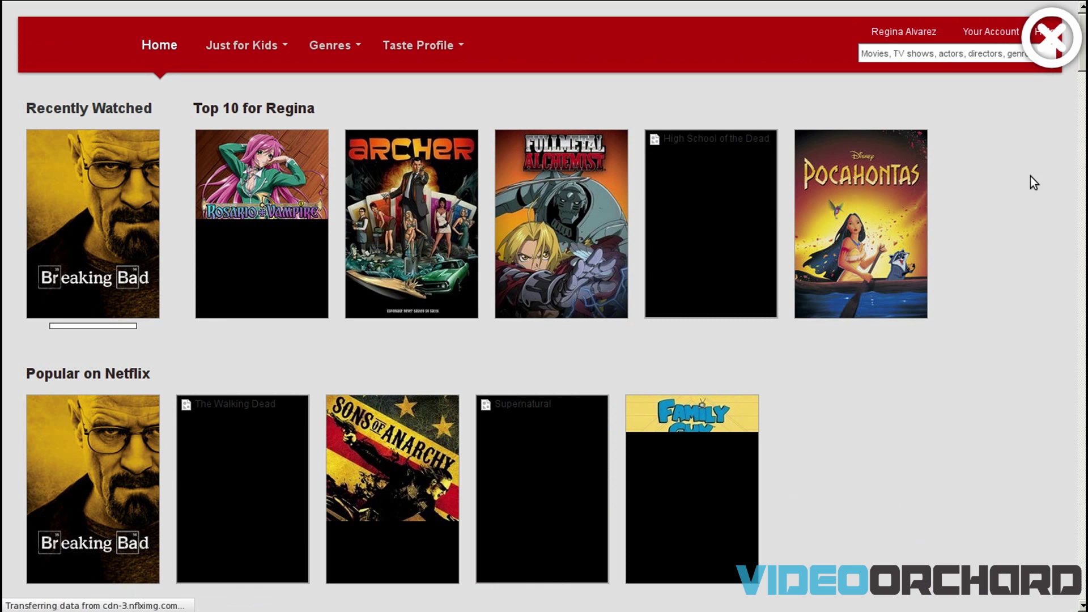
{"action": "scroll", "coordinate": [973, 224], "scroll_direction": "down", "scroll_amount": 10}
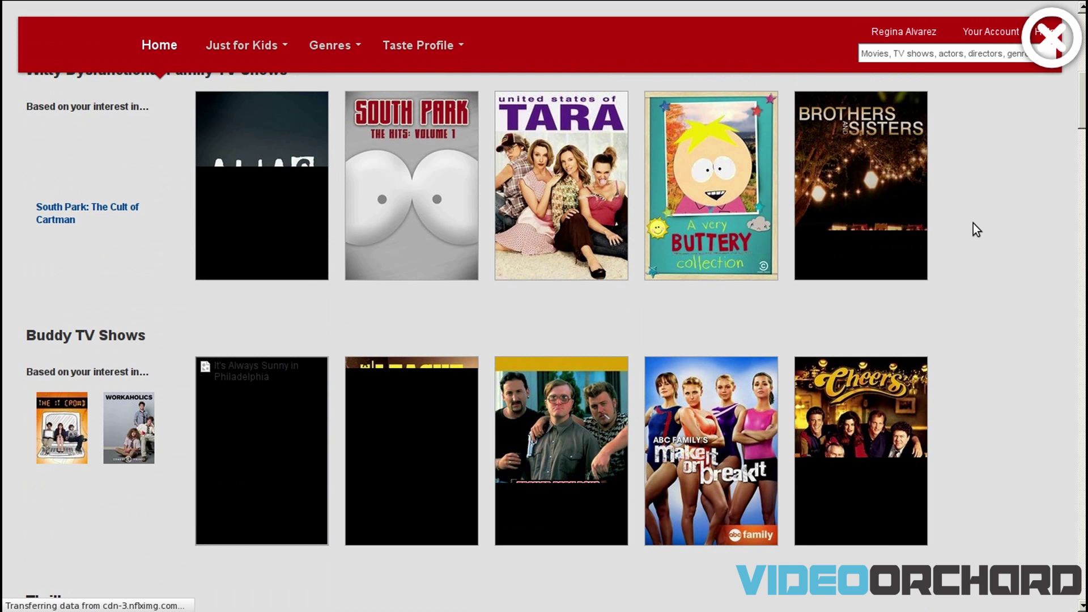
{"action": "scroll", "coordinate": [974, 224], "scroll_direction": "up", "scroll_amount": 10}
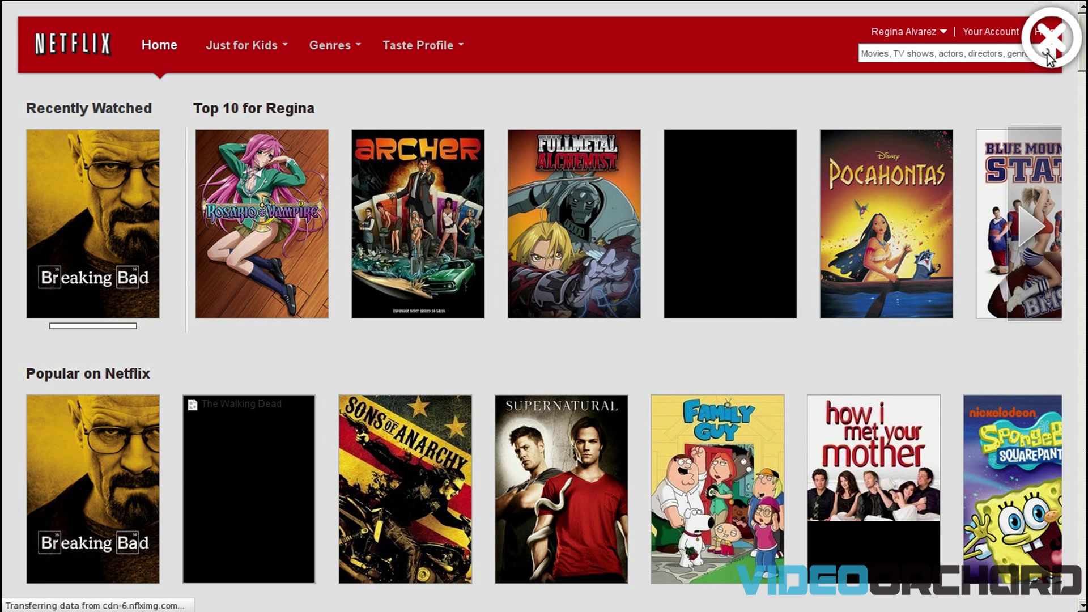
{"action": "key", "text": "alt+F4"}
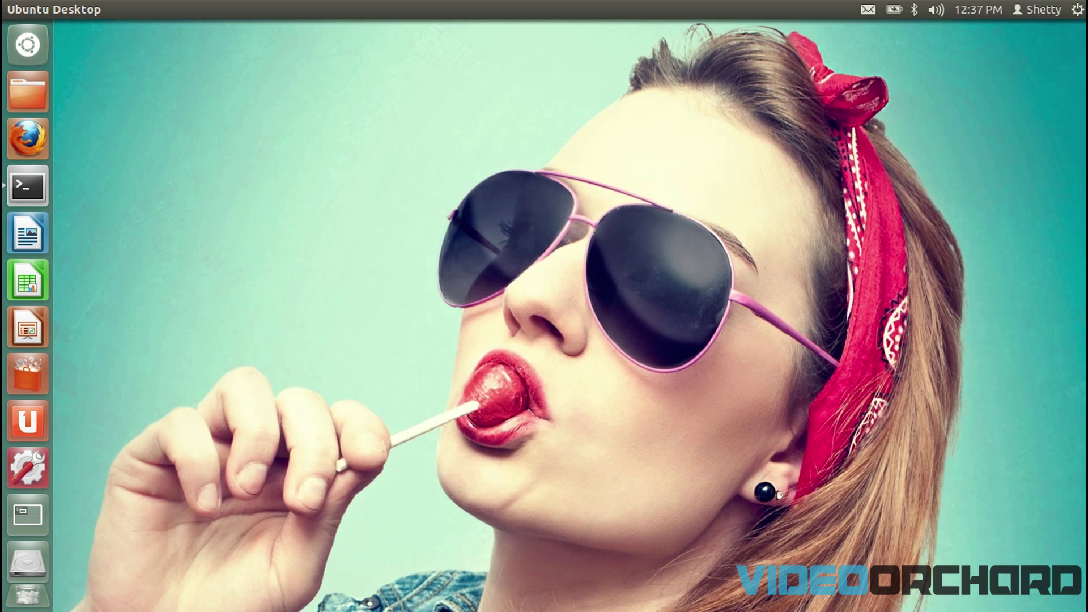